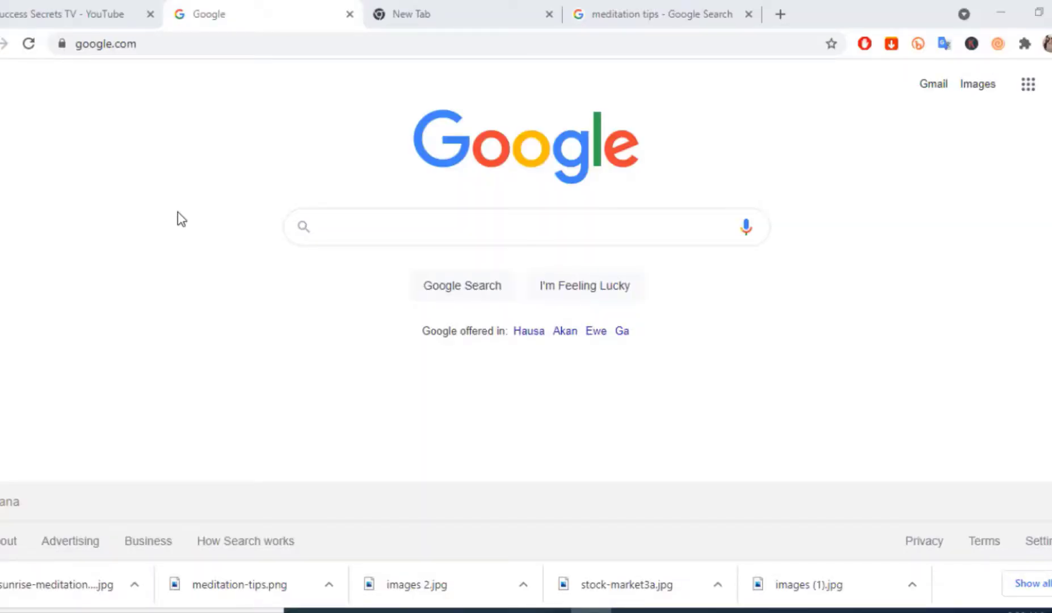
Reach digistore24 from the 'digist' address-bar suggestion and bring up its pre-filled login form
{"action": "left_click", "coordinate": [157, 45]}
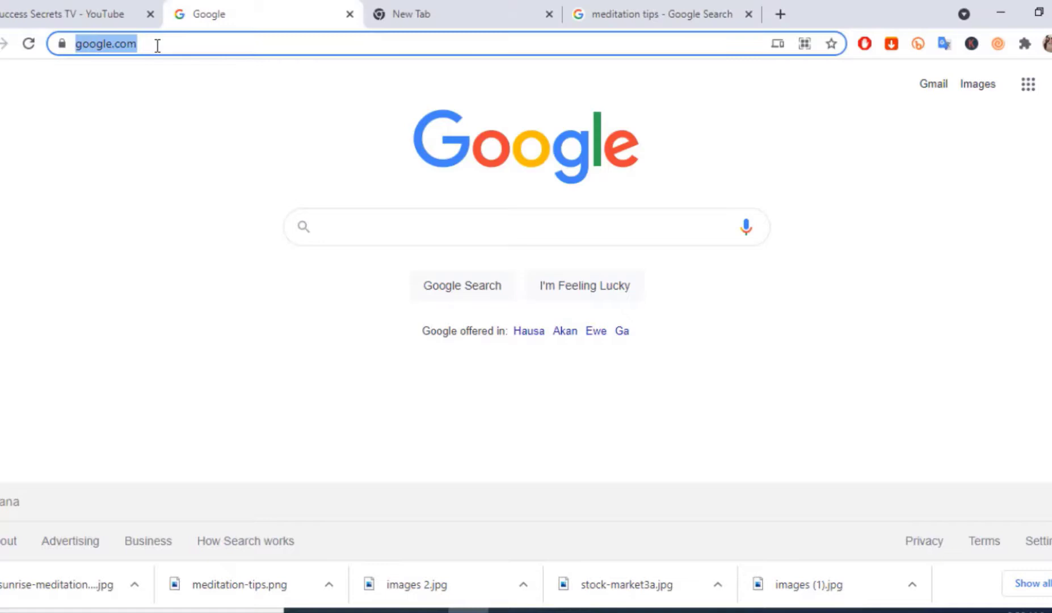
{"action": "type", "text": "digist"}
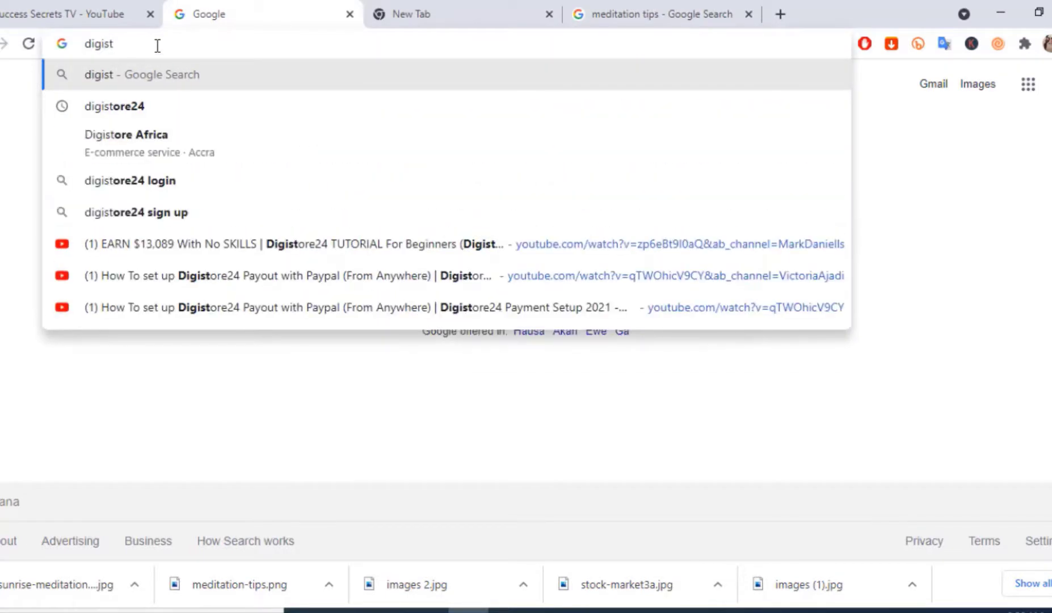
{"action": "left_click", "coordinate": [139, 107]}
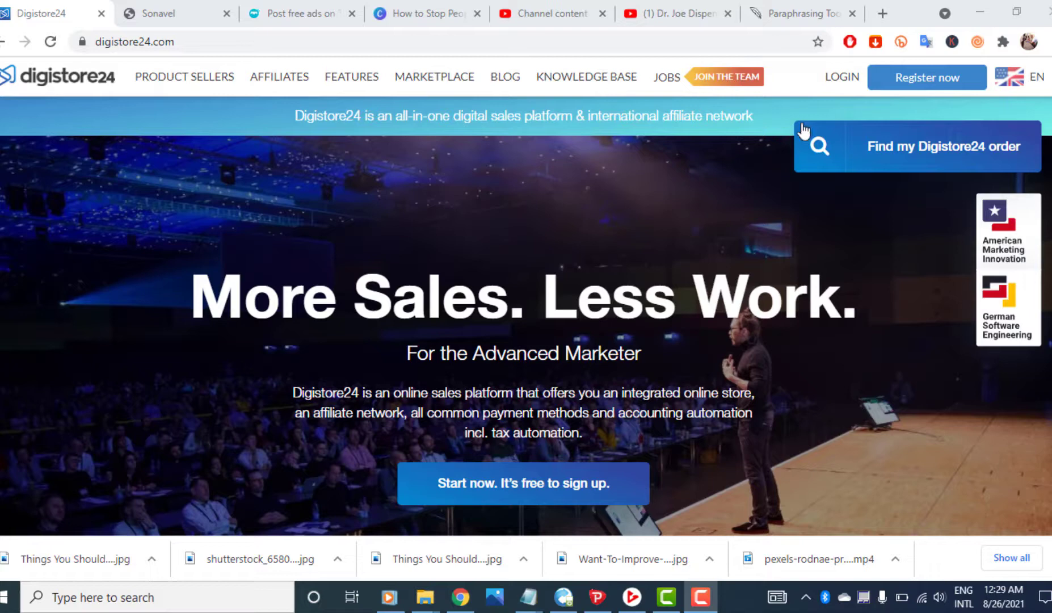
{"action": "left_click", "coordinate": [842, 83]}
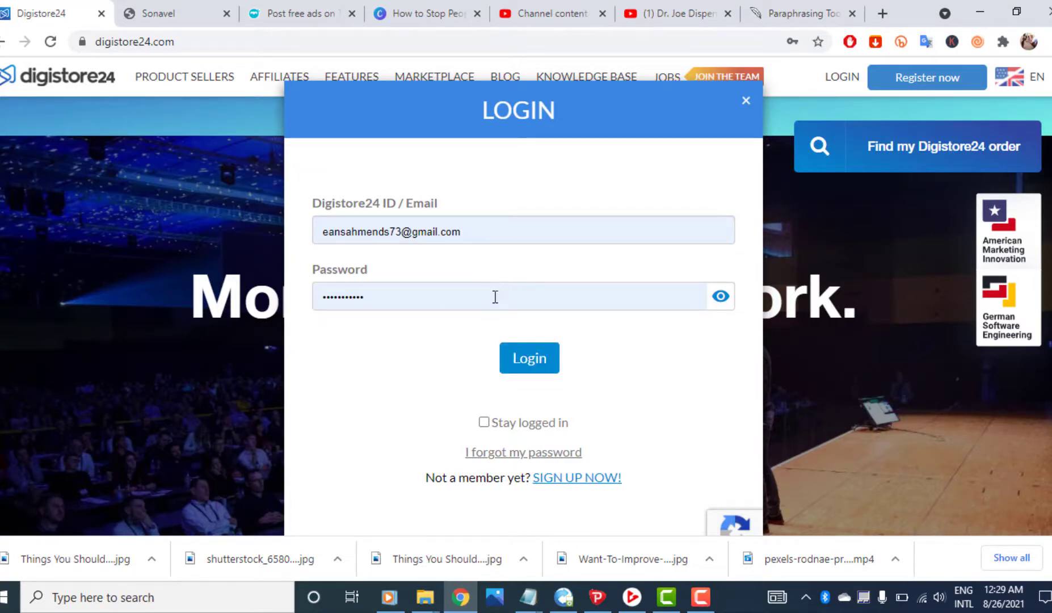
Log in to Digistore24 and open the payout account settings page
{"action": "left_click", "coordinate": [534, 366]}
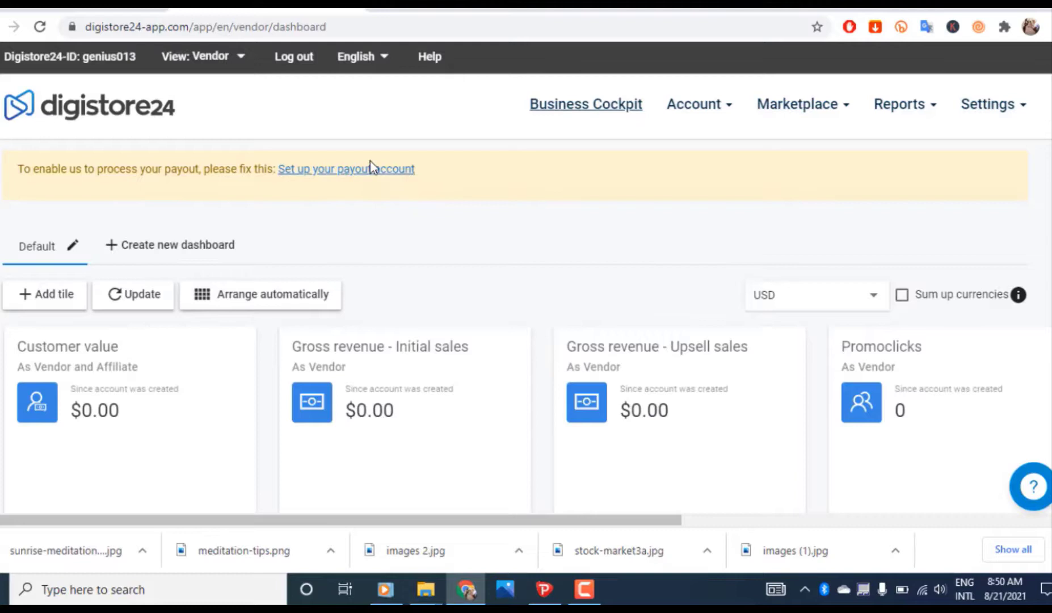
{"action": "left_click", "coordinate": [357, 180]}
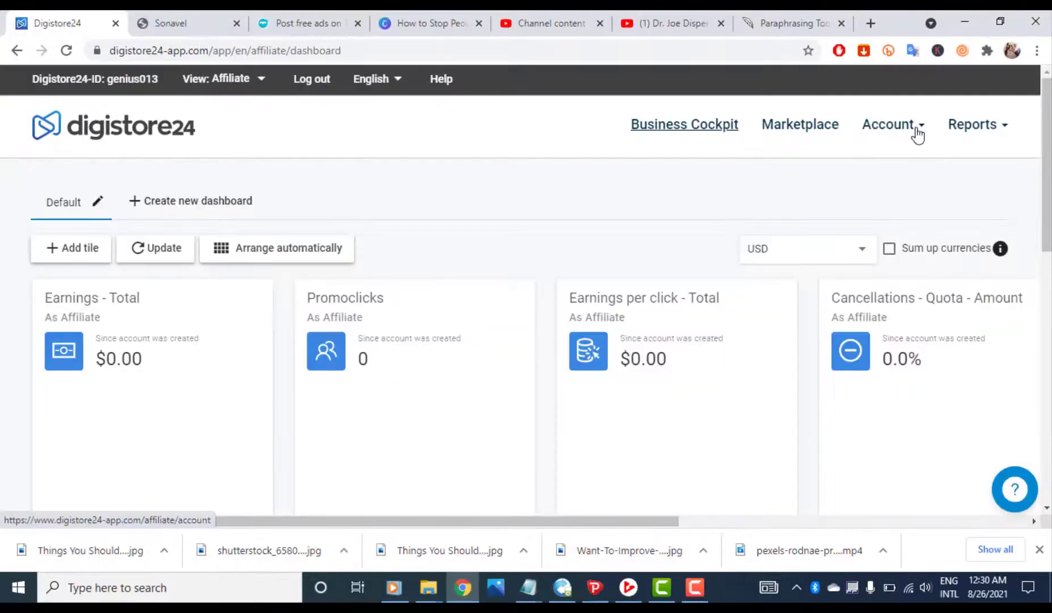
{"action": "mouse_move", "coordinate": [918, 135]}
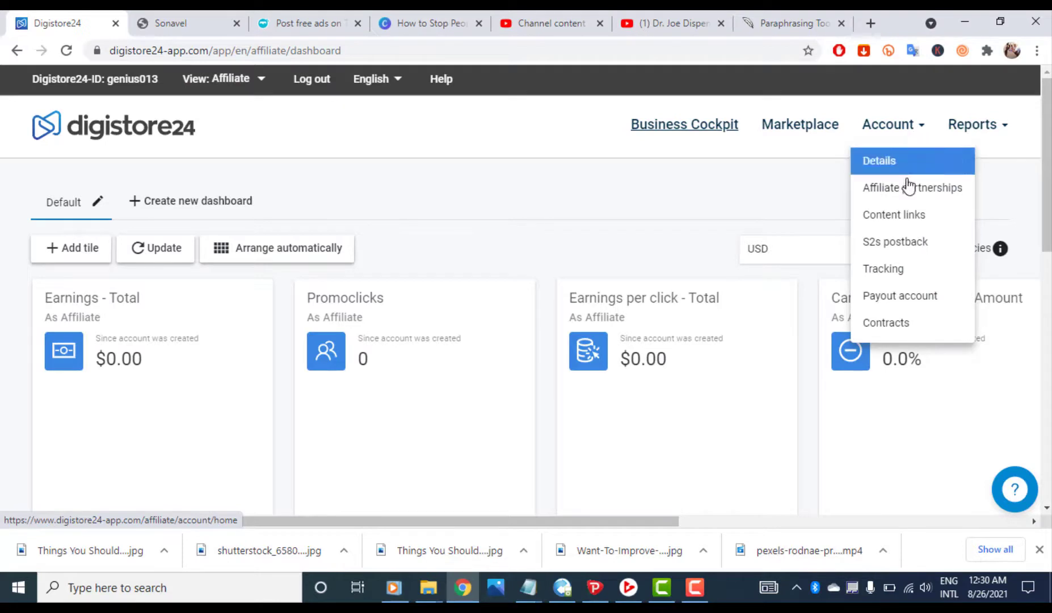
{"action": "left_click", "coordinate": [923, 296]}
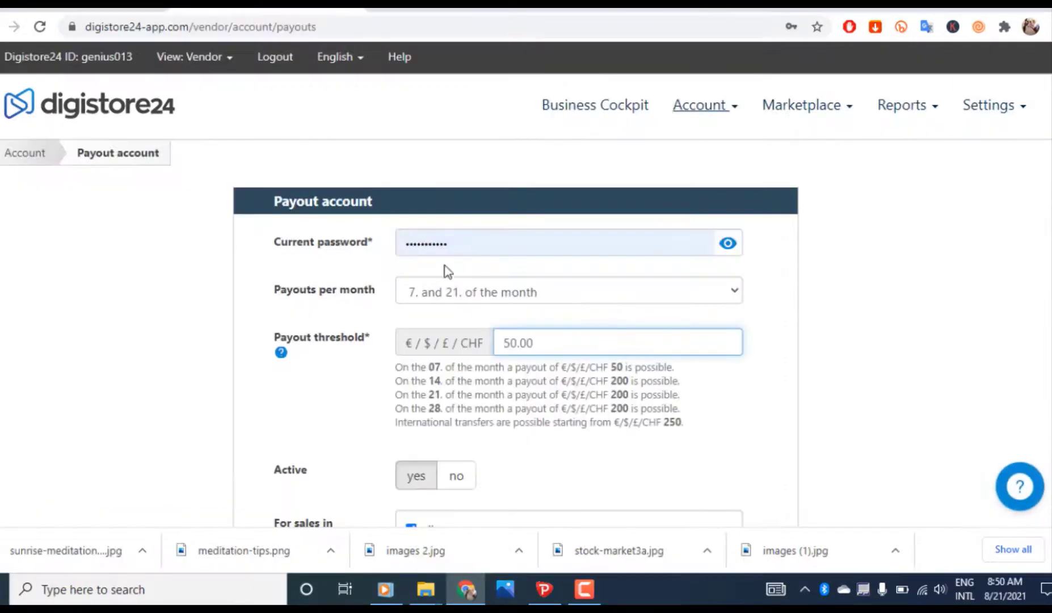
Choose International bank transfer as the payout method
{"action": "scroll", "coordinate": [458, 273], "scroll_direction": "down", "scroll_amount": 7}
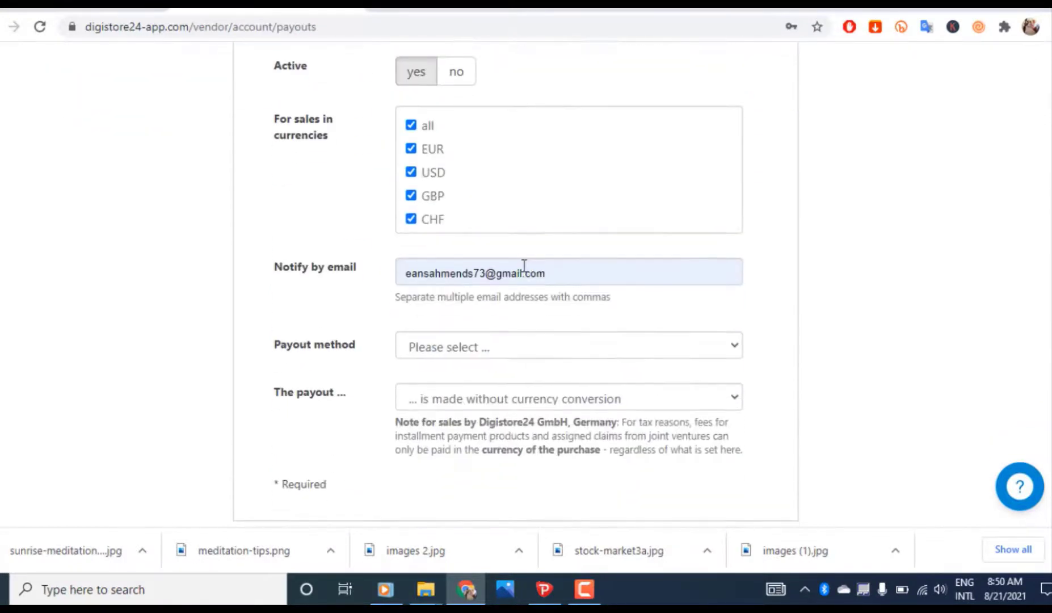
{"action": "scroll", "coordinate": [458, 276], "scroll_direction": "down", "scroll_amount": 3}
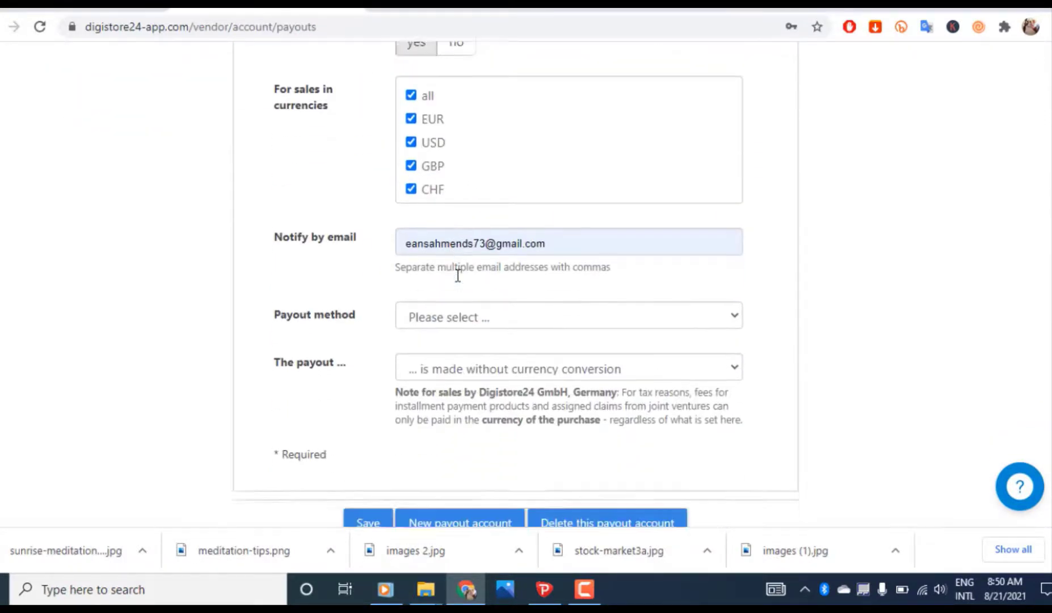
{"action": "left_click", "coordinate": [460, 191]}
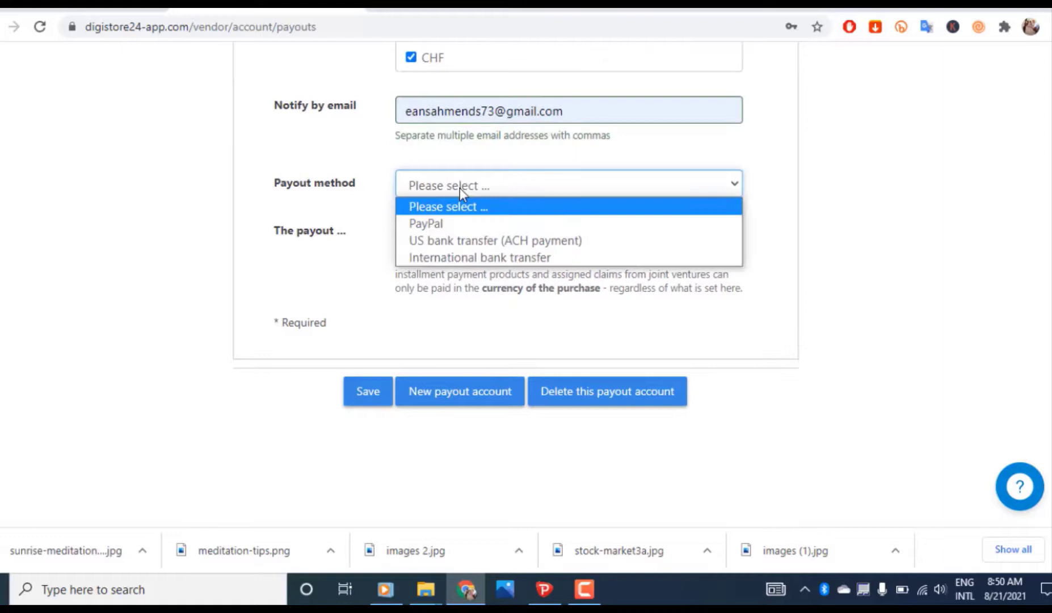
{"action": "left_click", "coordinate": [477, 260]}
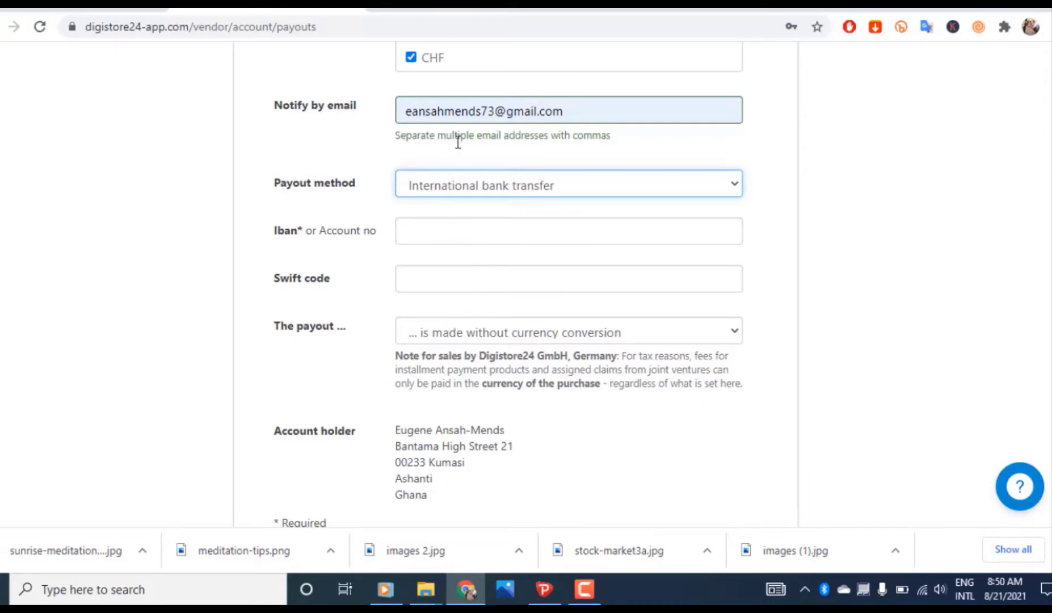
Sign in to Payoneer and open the GBP balance's receiving accounts
{"action": "left_click", "coordinate": [446, 12]}
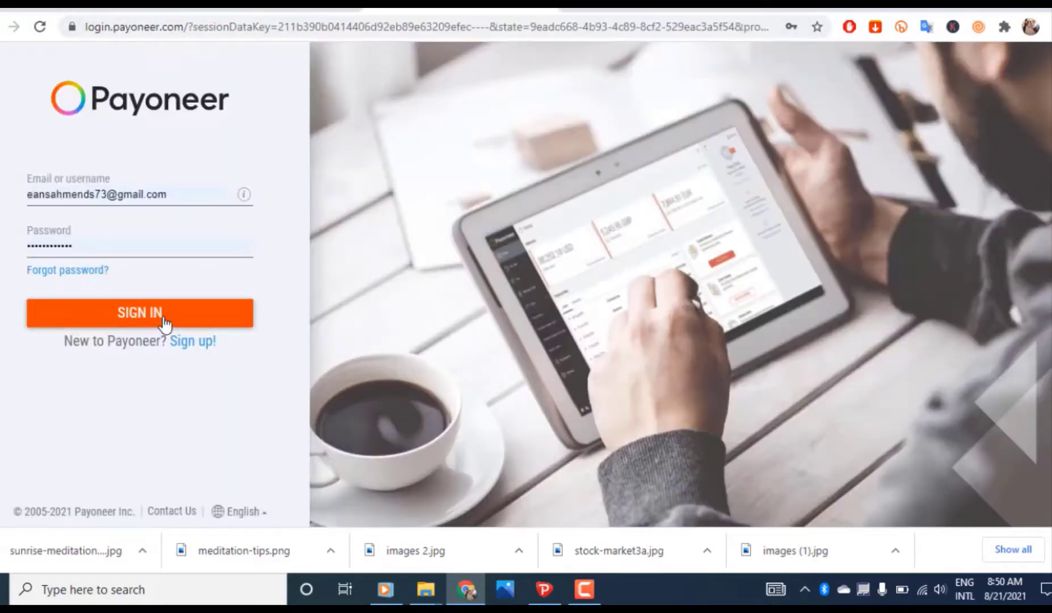
{"action": "left_click", "coordinate": [164, 323]}
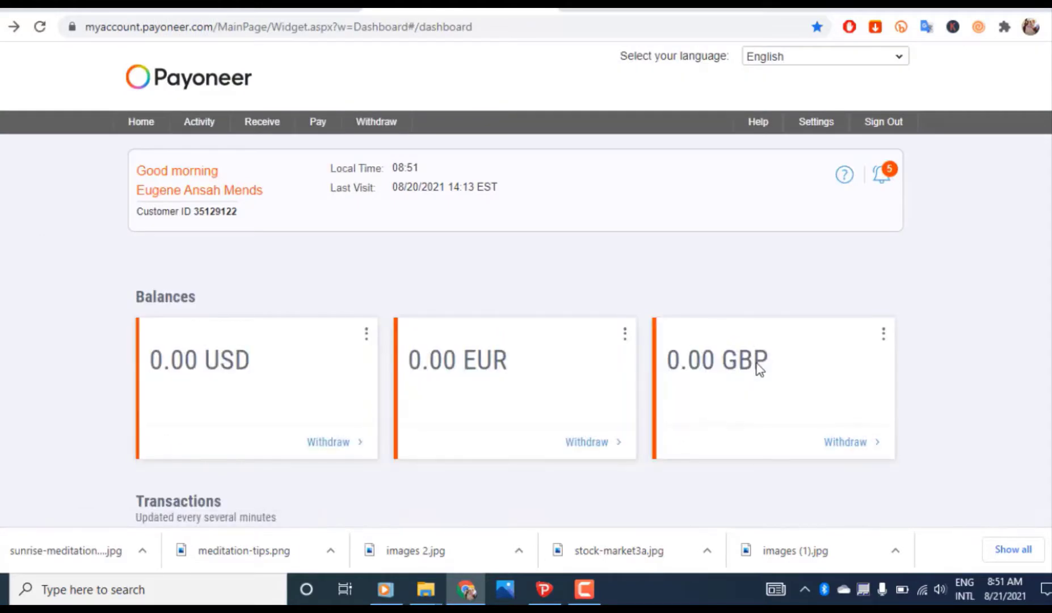
{"action": "left_click", "coordinate": [883, 336]}
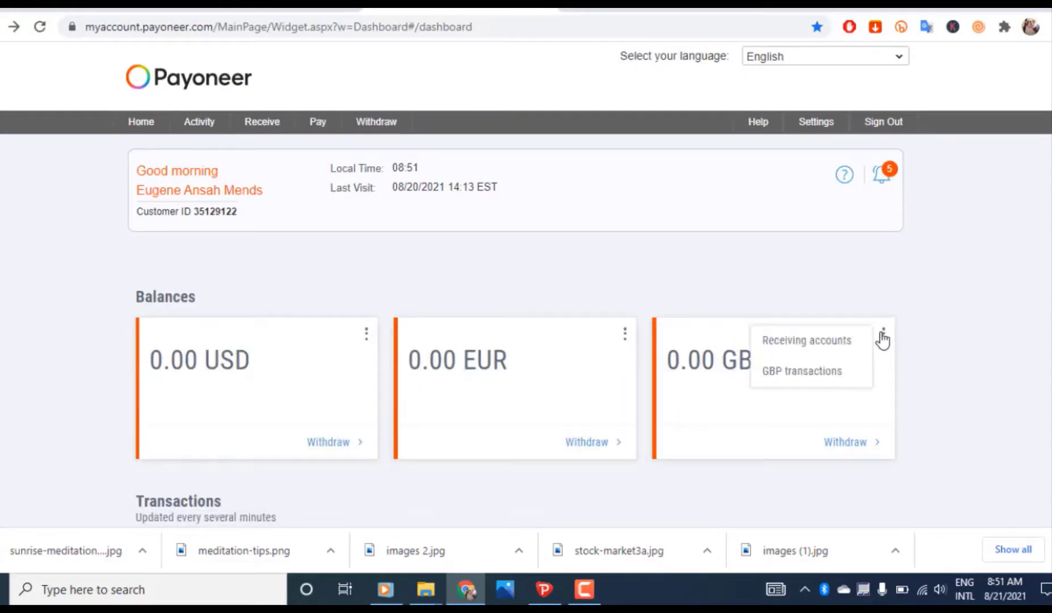
{"action": "left_click", "coordinate": [824, 343]}
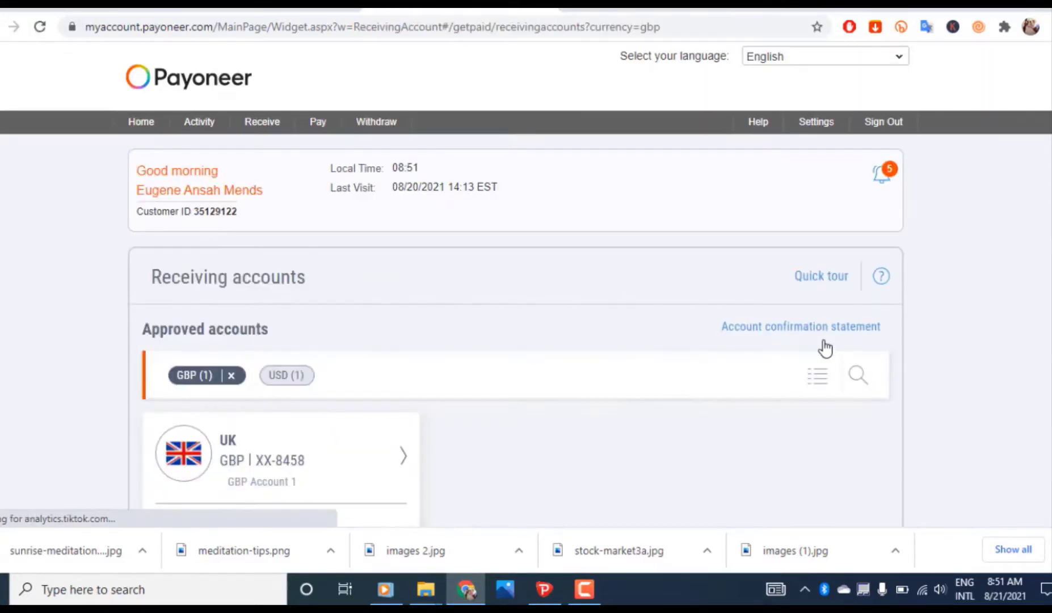
View the UK GBP account's Barclays bank details, then return to the Digistore24 payout form
{"action": "scroll", "coordinate": [809, 342], "scroll_direction": "down", "scroll_amount": 3}
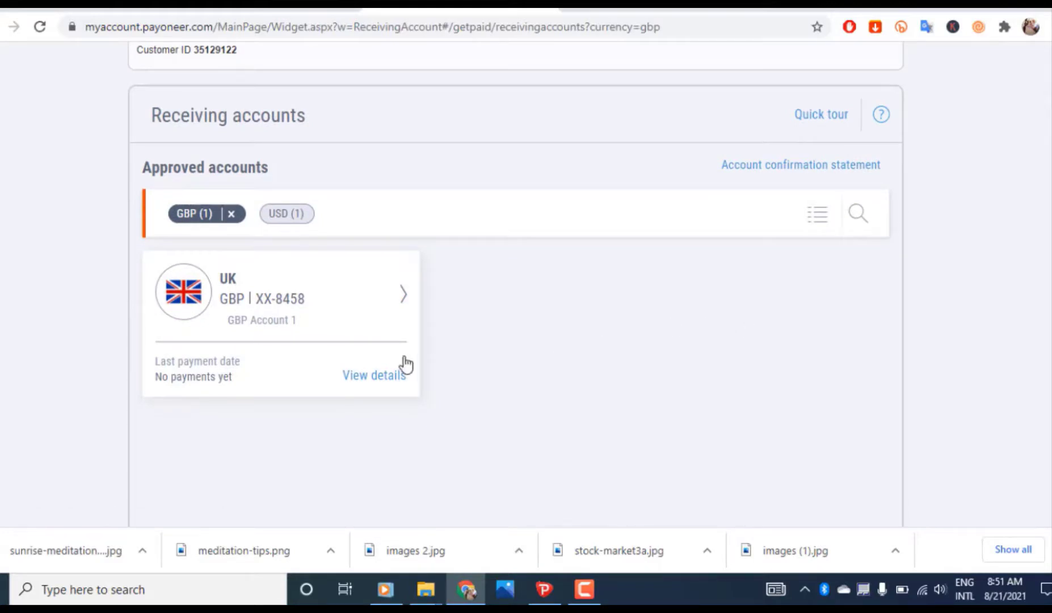
{"action": "left_click", "coordinate": [372, 377]}
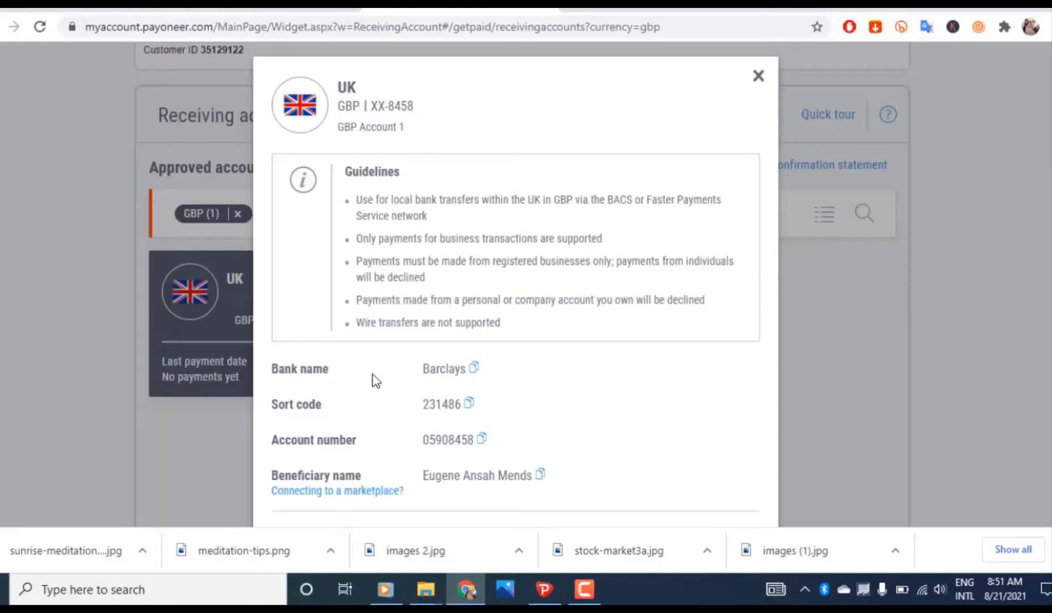
{"action": "scroll", "coordinate": [372, 381], "scroll_direction": "down", "scroll_amount": 2}
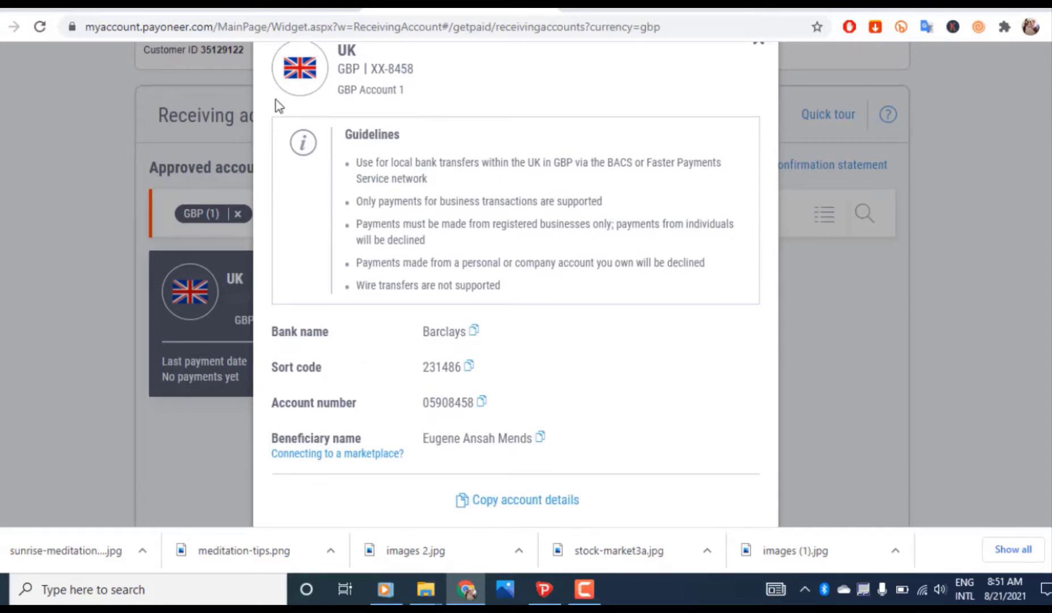
{"action": "left_click", "coordinate": [256, 11]}
{"action": "scroll", "coordinate": [499, 233], "scroll_direction": "up", "scroll_amount": 2}
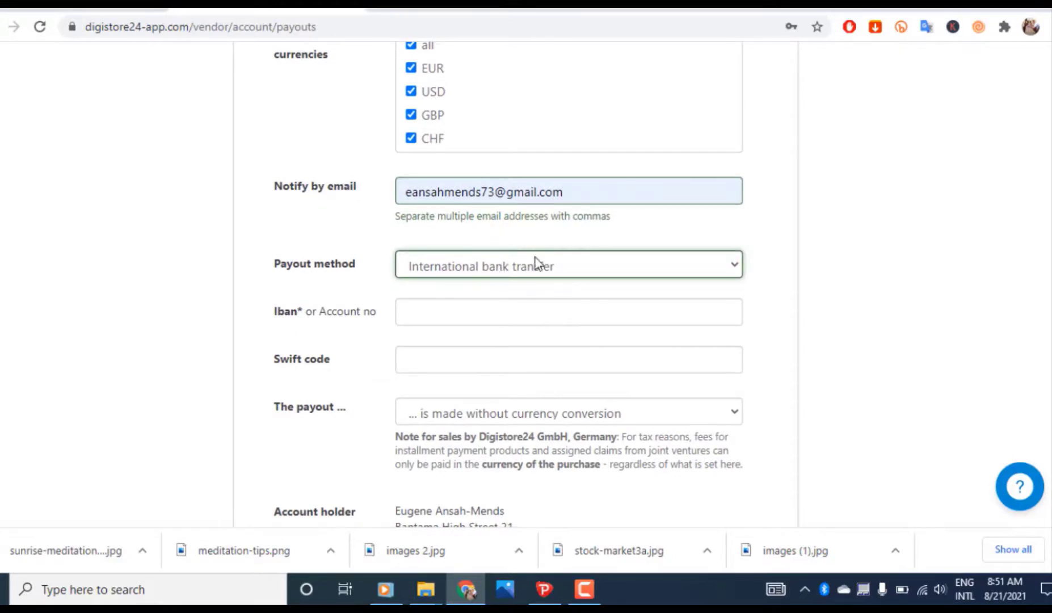
Paste the Payoneer account number into the IBAN field
{"action": "left_click", "coordinate": [430, 9]}
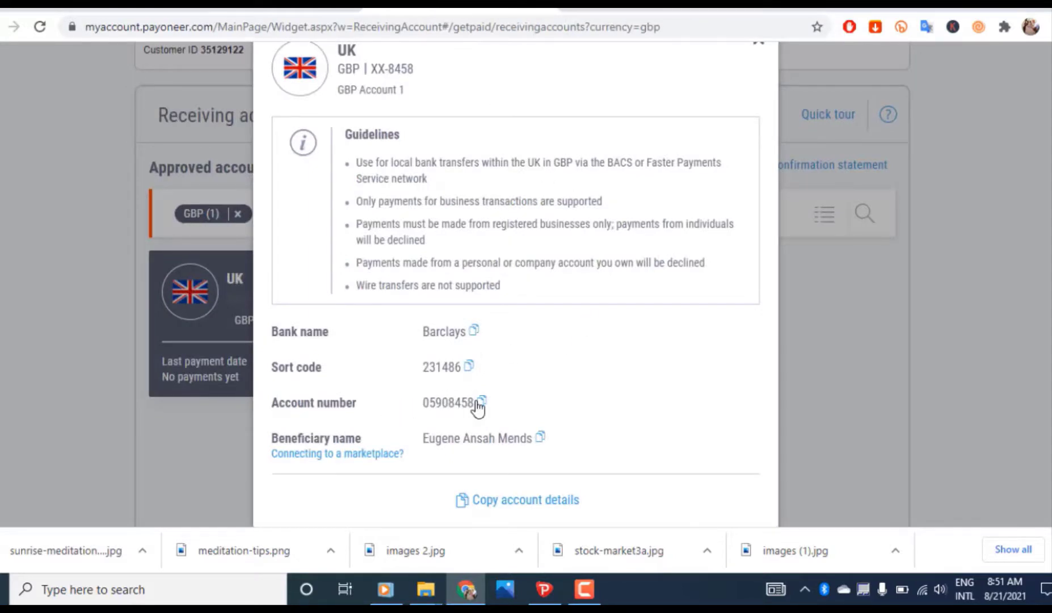
{"action": "left_click", "coordinate": [272, 9]}
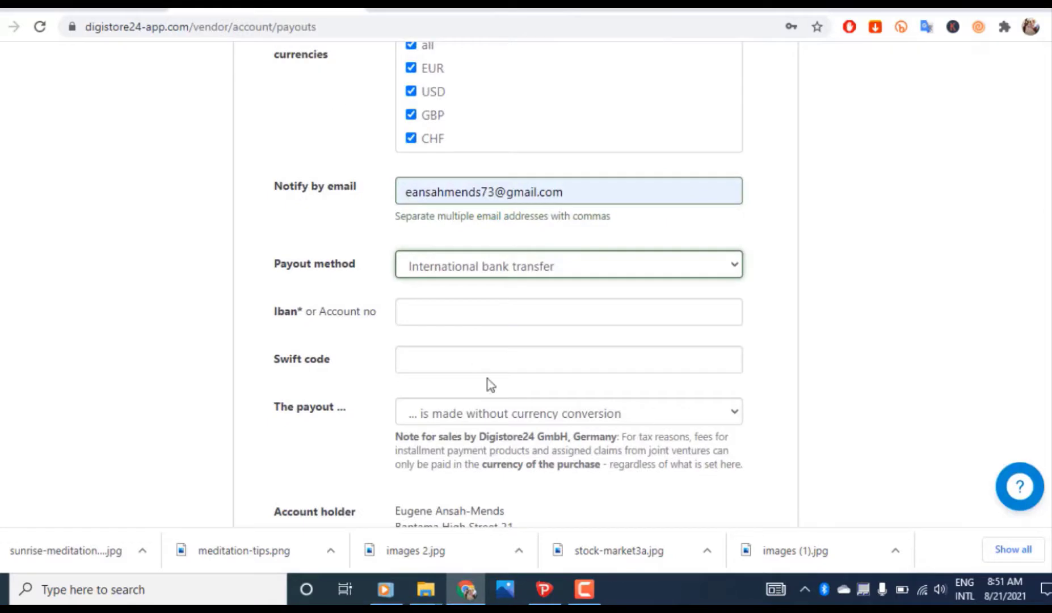
{"action": "left_click", "coordinate": [463, 313]}
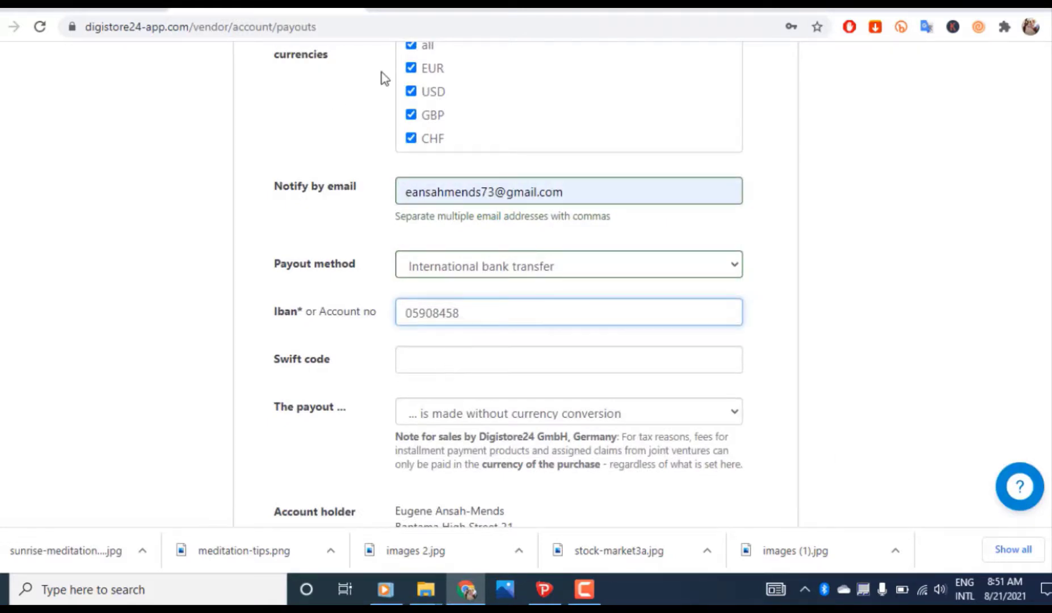
Copy the Barclays sort code from Payoneer into the Swift code field
{"action": "left_click", "coordinate": [465, 9]}
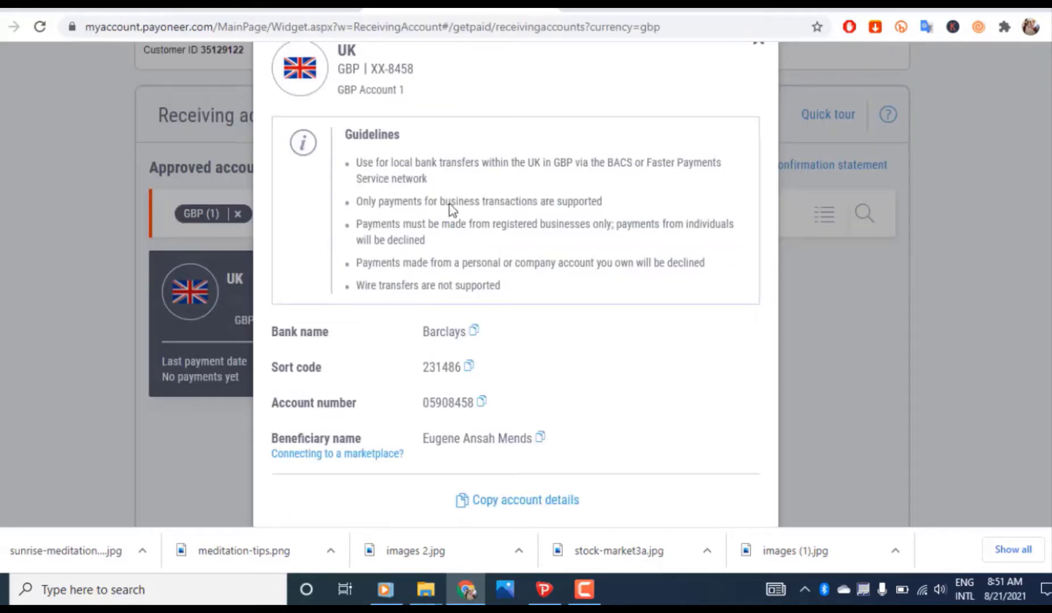
{"action": "left_click", "coordinate": [470, 366]}
{"action": "left_click", "coordinate": [275, 12]}
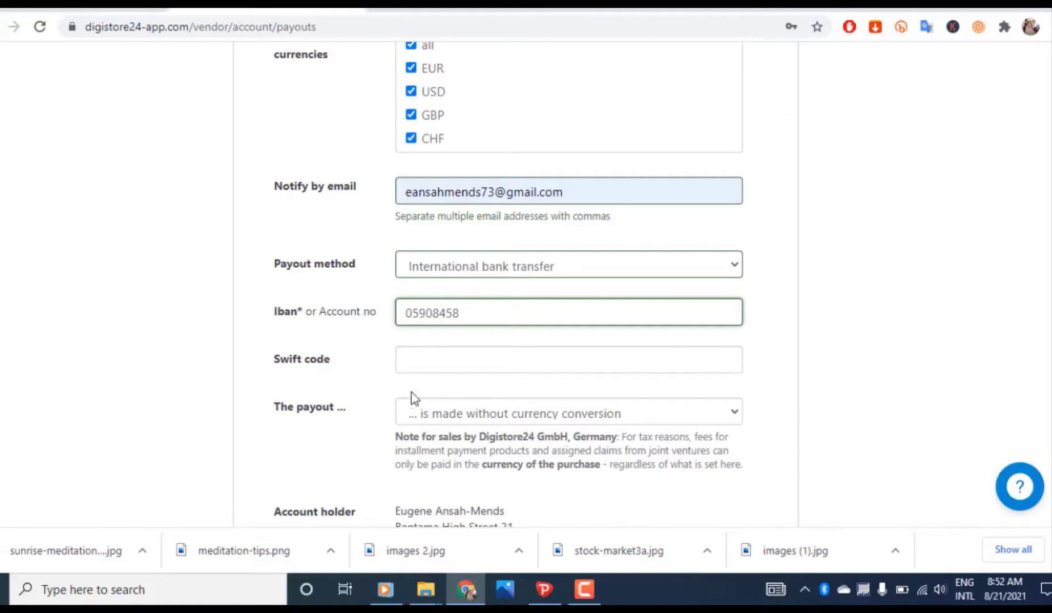
{"action": "left_click", "coordinate": [410, 362]}
{"action": "key", "text": "ctrl+v"}
{"action": "scroll", "coordinate": [462, 404], "scroll_direction": "down", "scroll_amount": 2}
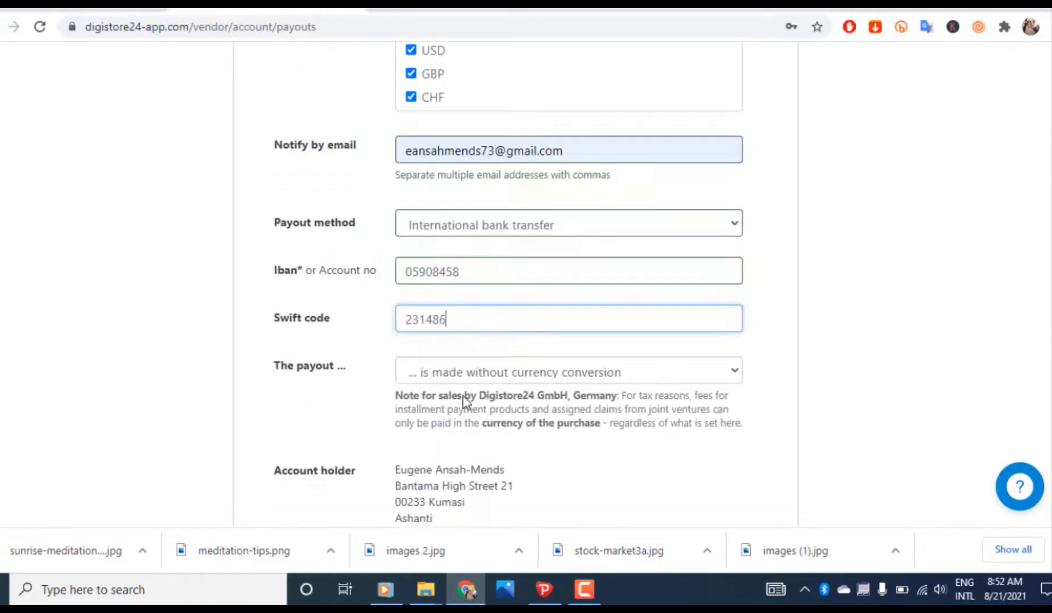
{"action": "scroll", "coordinate": [465, 402], "scroll_direction": "down", "scroll_amount": 2}
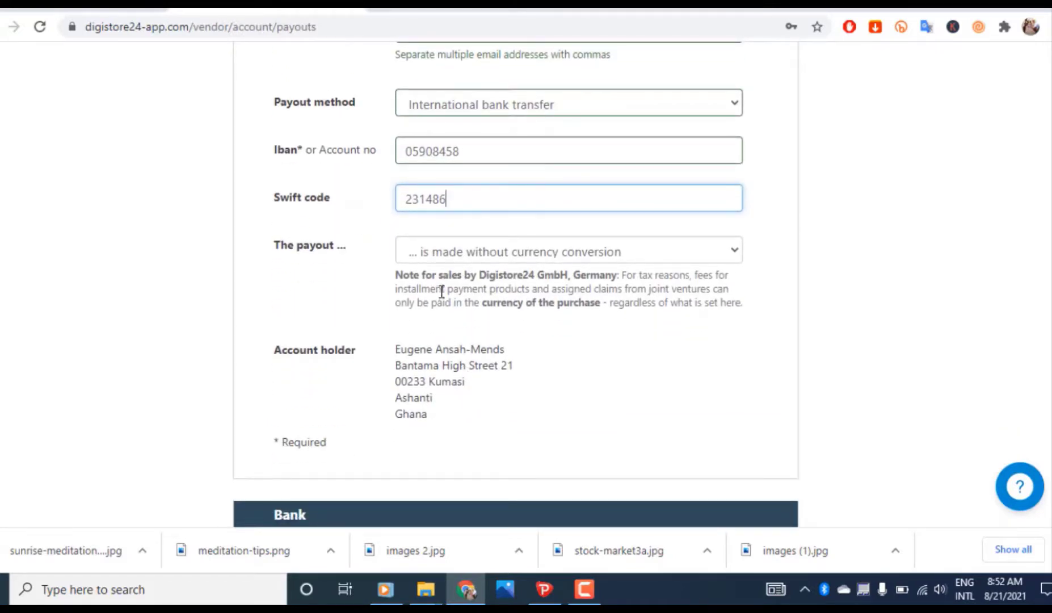
Set the payout to be made in GBP
{"action": "left_click", "coordinate": [705, 254]}
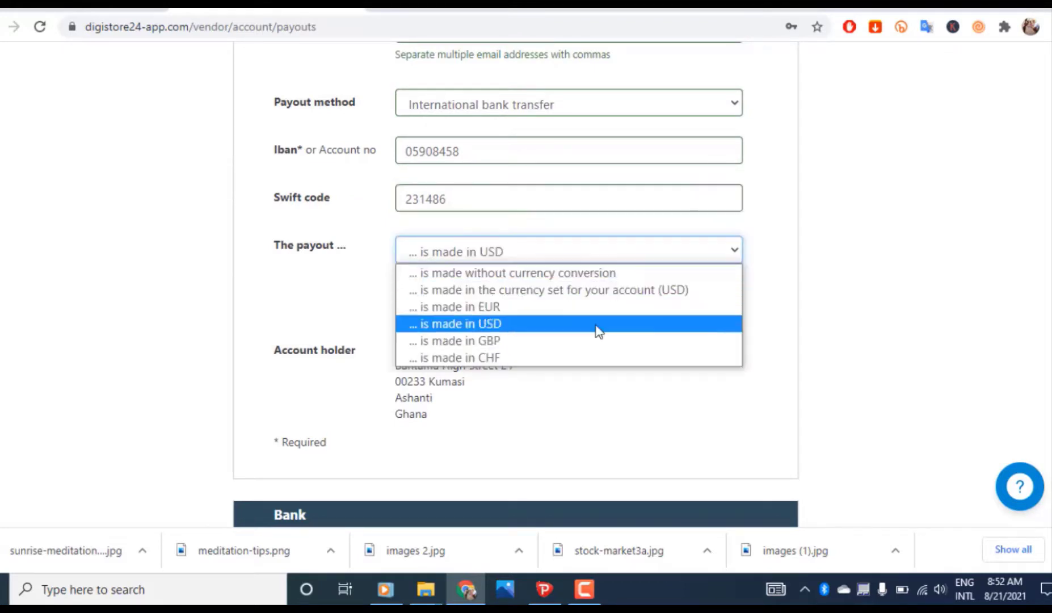
{"action": "left_click", "coordinate": [508, 341]}
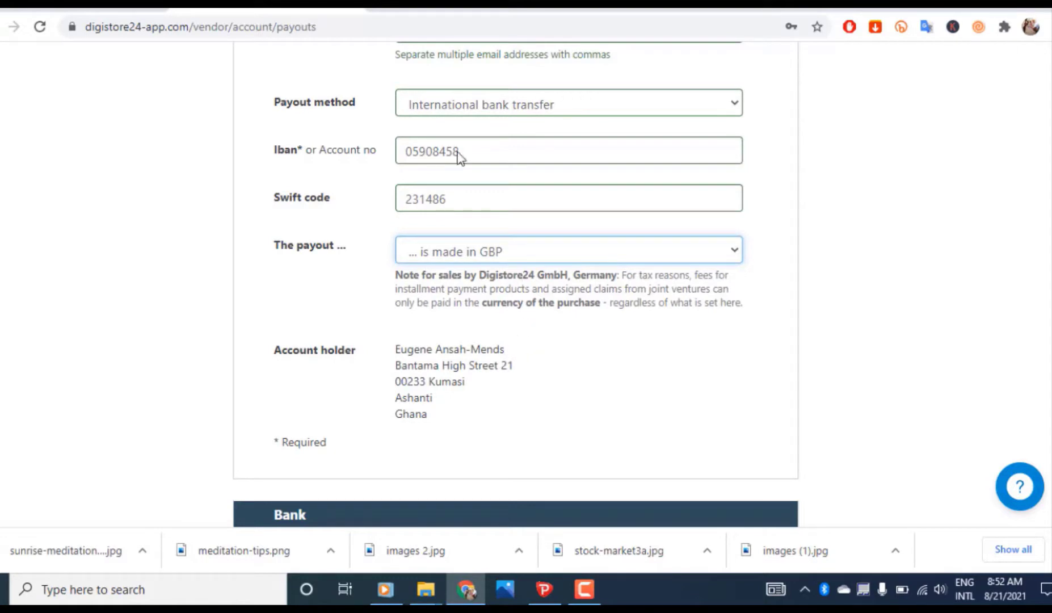
{"action": "left_click", "coordinate": [461, 5]}
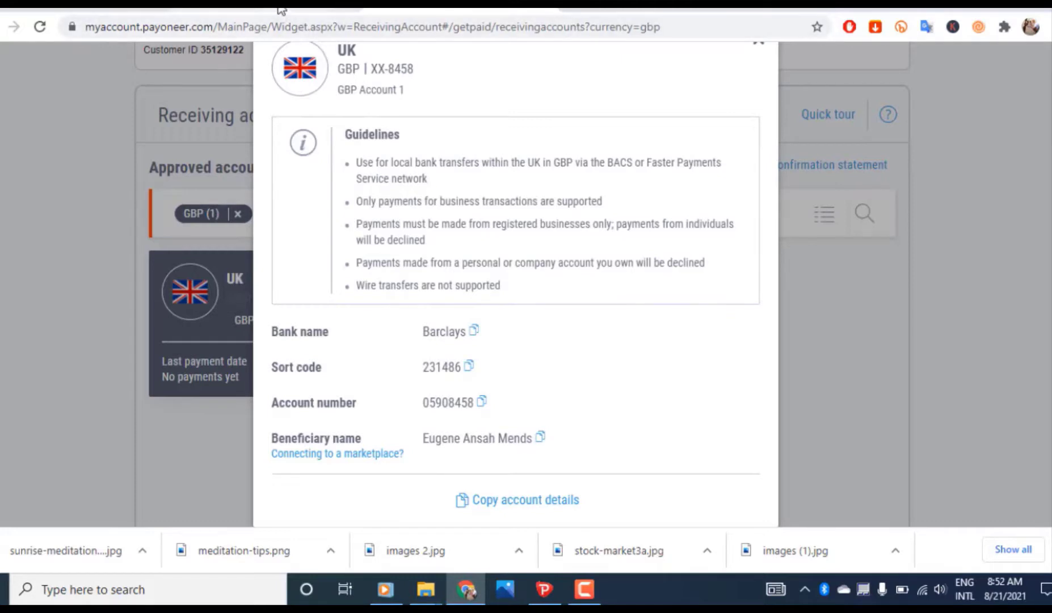
Copy Barclays from the Payoneer details into the Name of bank field
{"action": "left_click", "coordinate": [212, 4]}
{"action": "scroll", "coordinate": [542, 270], "scroll_direction": "down", "scroll_amount": 7}
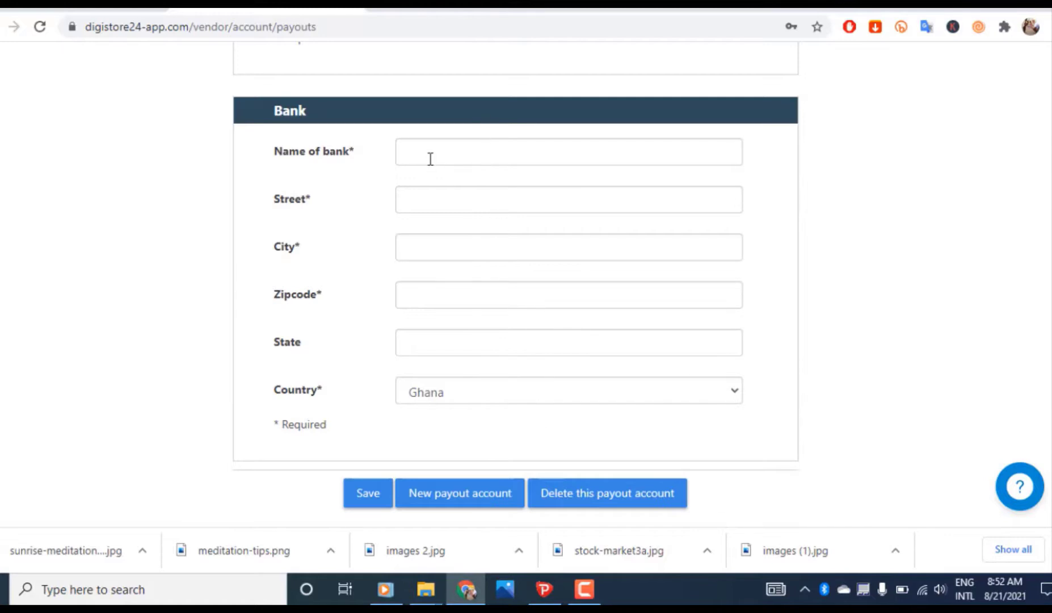
{"action": "left_click", "coordinate": [417, 5]}
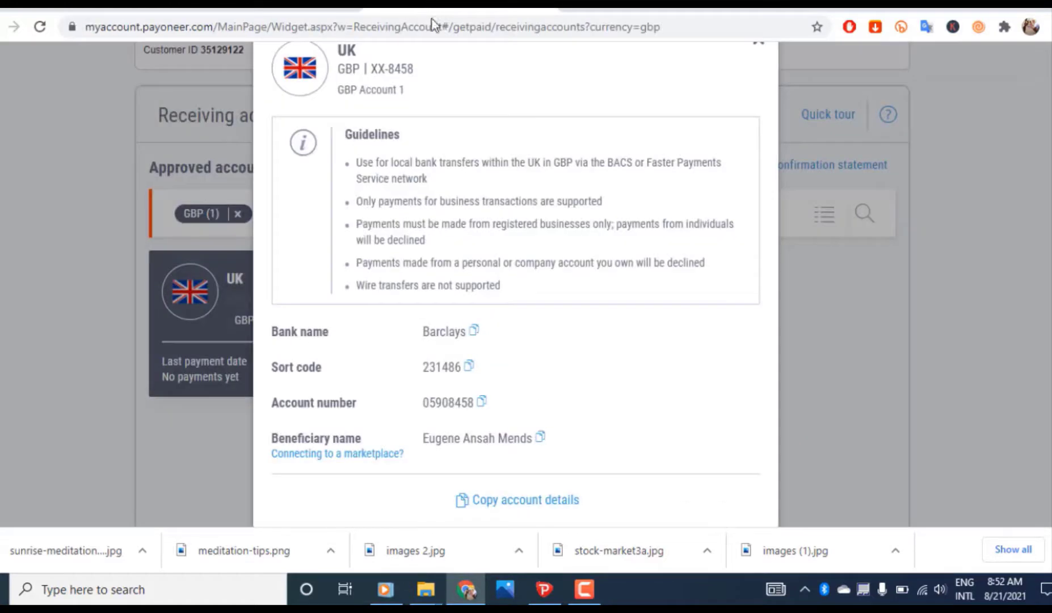
{"action": "left_click", "coordinate": [474, 332]}
{"action": "left_click", "coordinate": [291, 9]}
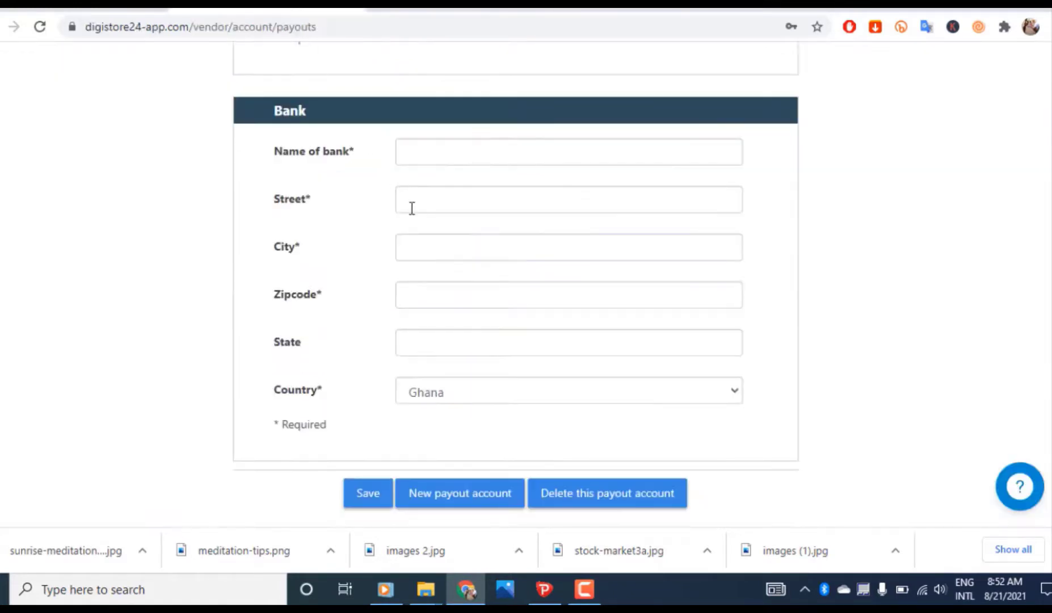
{"action": "left_click", "coordinate": [431, 149]}
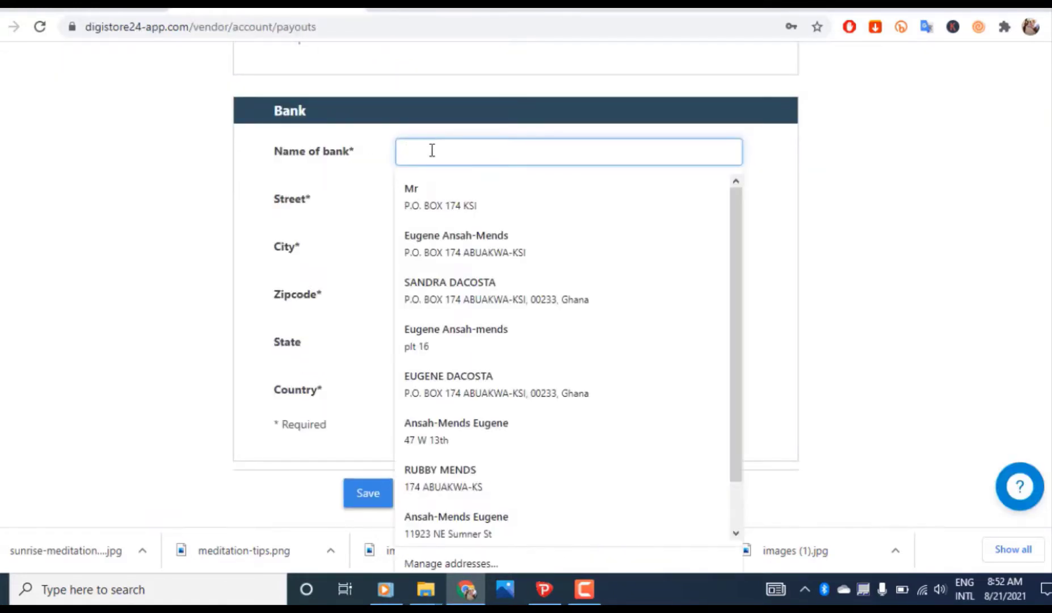
{"action": "key", "text": "ctrl+v"}
{"action": "left_click", "coordinate": [434, 8]}
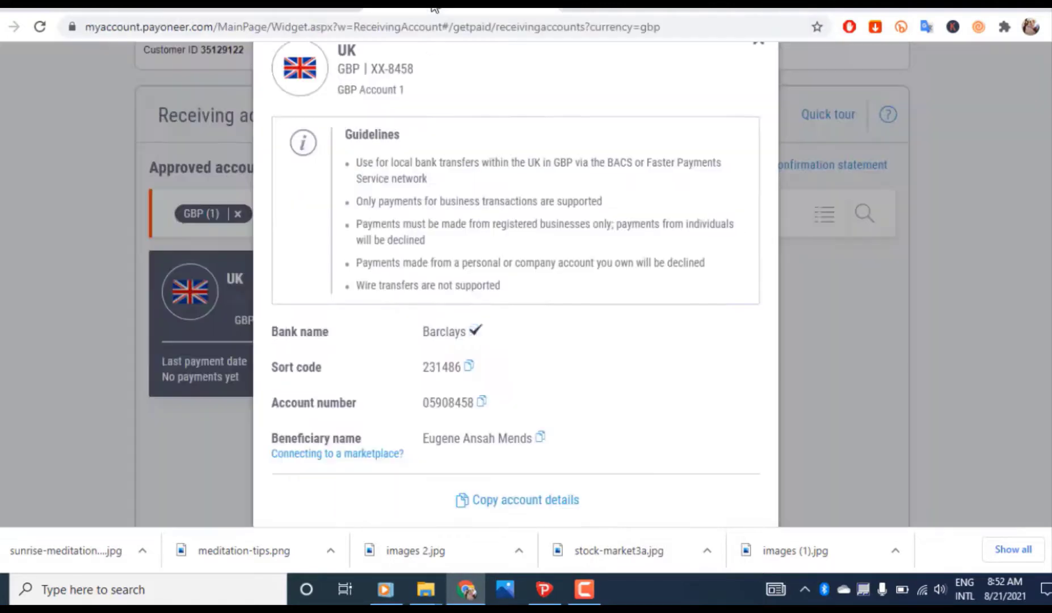
{"action": "left_click", "coordinate": [290, 9]}
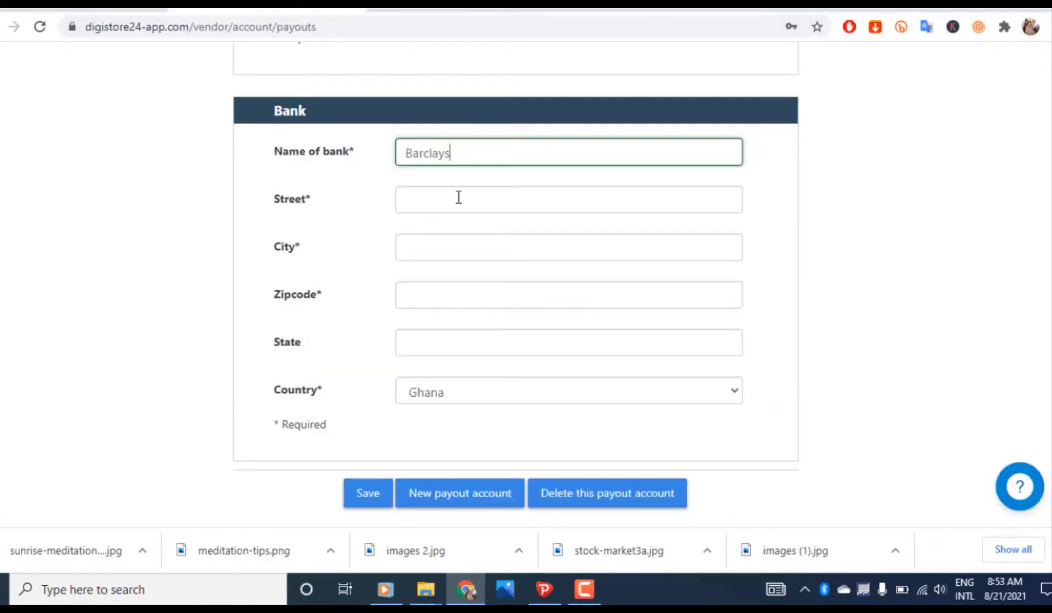
{"action": "left_click", "coordinate": [434, 8]}
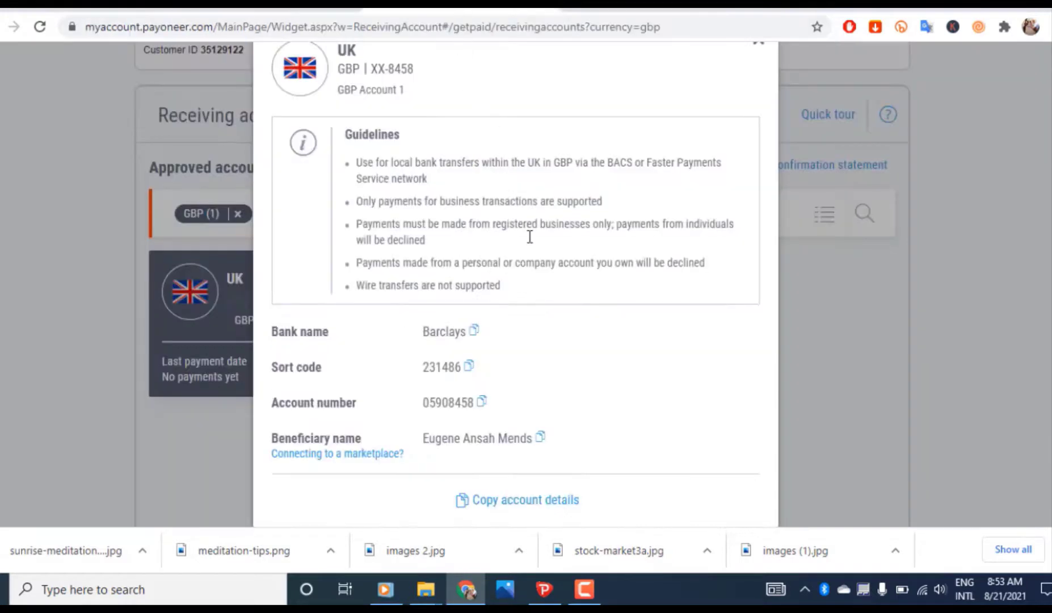
Search Google in a new tab for 'barclays bank uk head office'
{"action": "key", "text": "ctrl+t"}
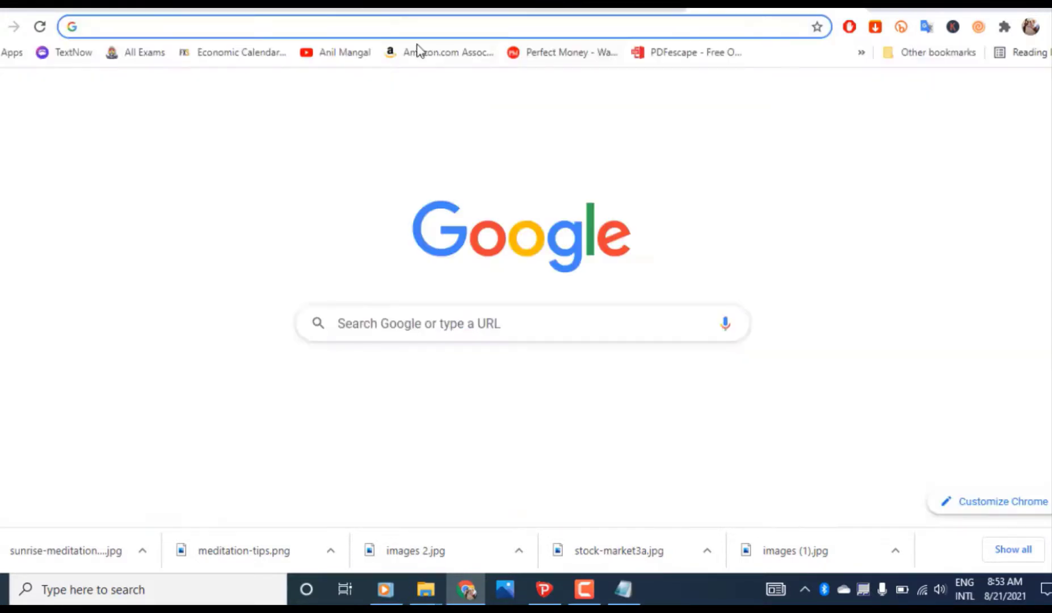
{"action": "key", "text": "ctrl+v"}
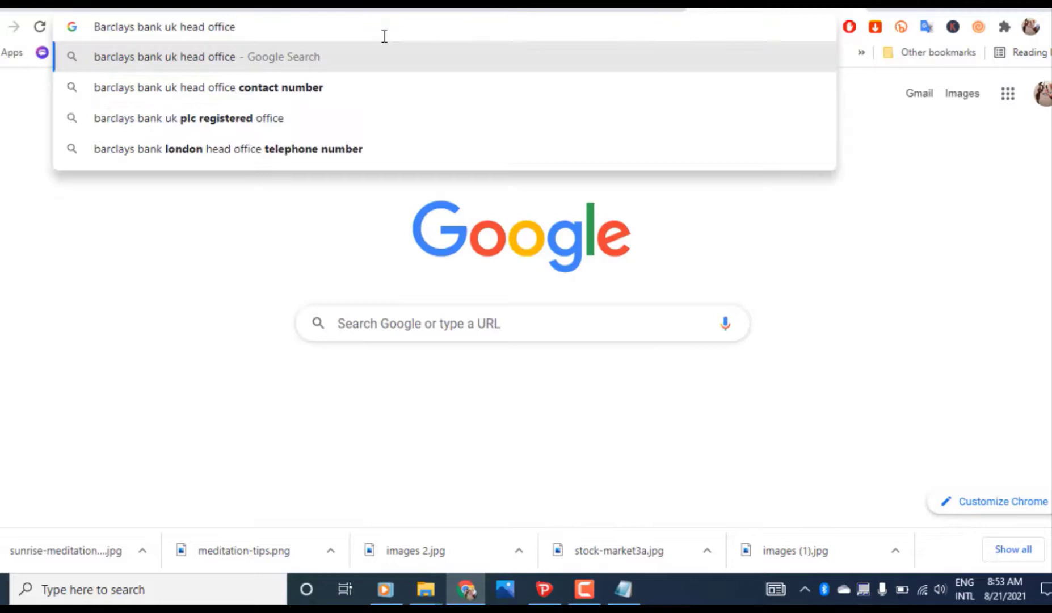
{"action": "key", "text": "Return"}
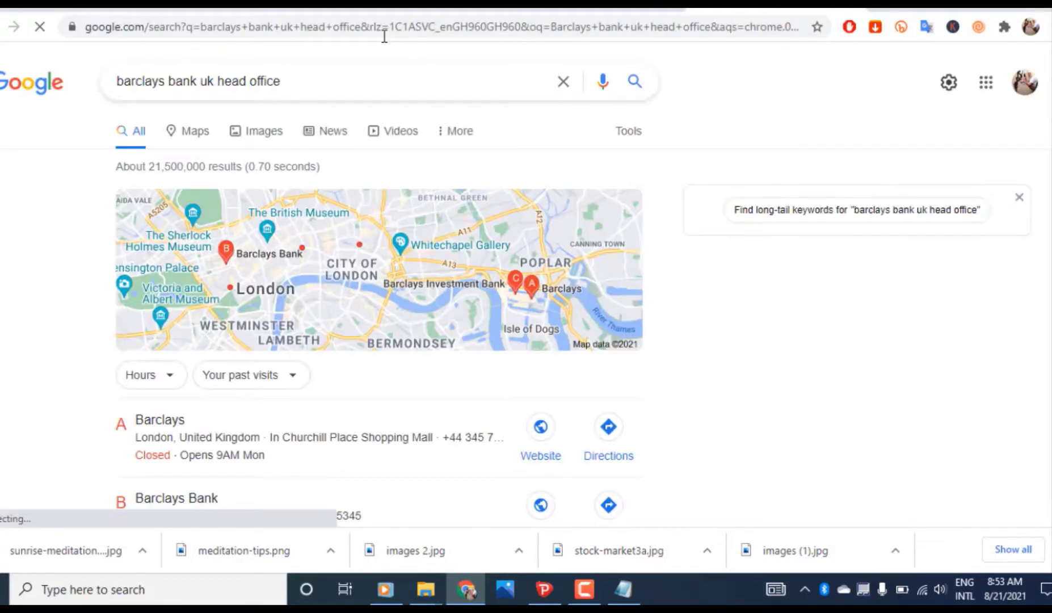
{"action": "scroll", "coordinate": [744, 224], "scroll_direction": "down", "scroll_amount": 4}
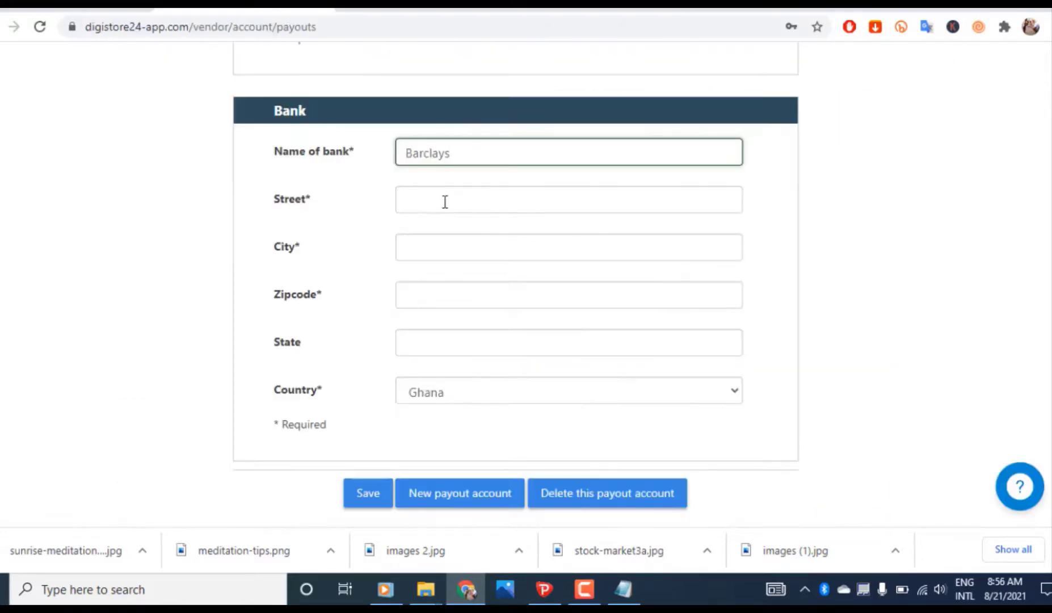
Enter the bank address: 1 Churchill place, London, E14 5HP, England, United Kingdom
{"action": "left_click", "coordinate": [446, 202]}
{"action": "key", "text": "ctrl+v"}
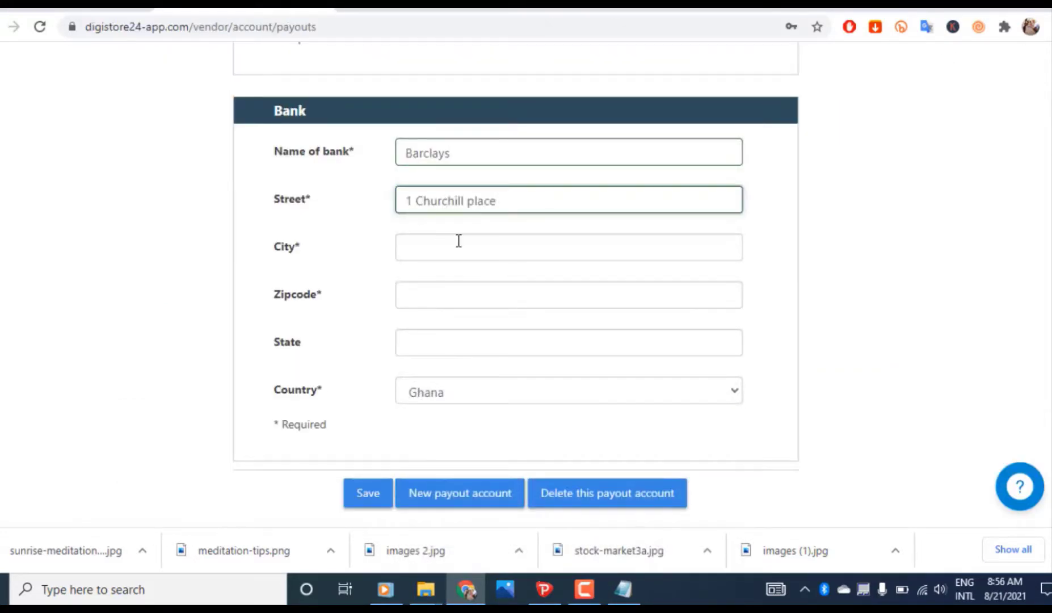
{"action": "left_click", "coordinate": [458, 239]}
{"action": "type", "text": "London"}
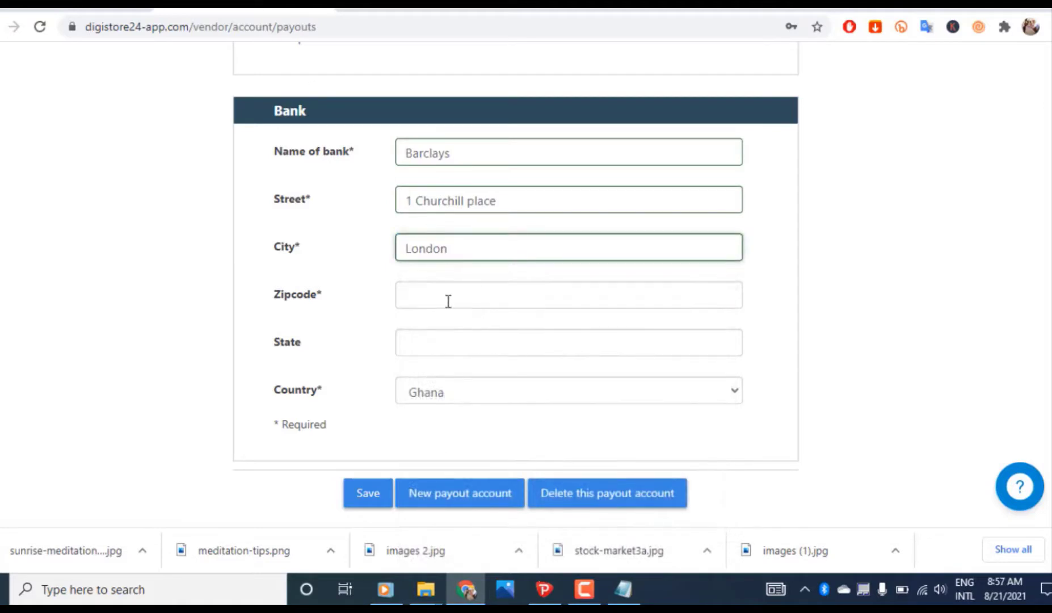
{"action": "left_click", "coordinate": [445, 298]}
{"action": "key", "text": "ctrl+v"}
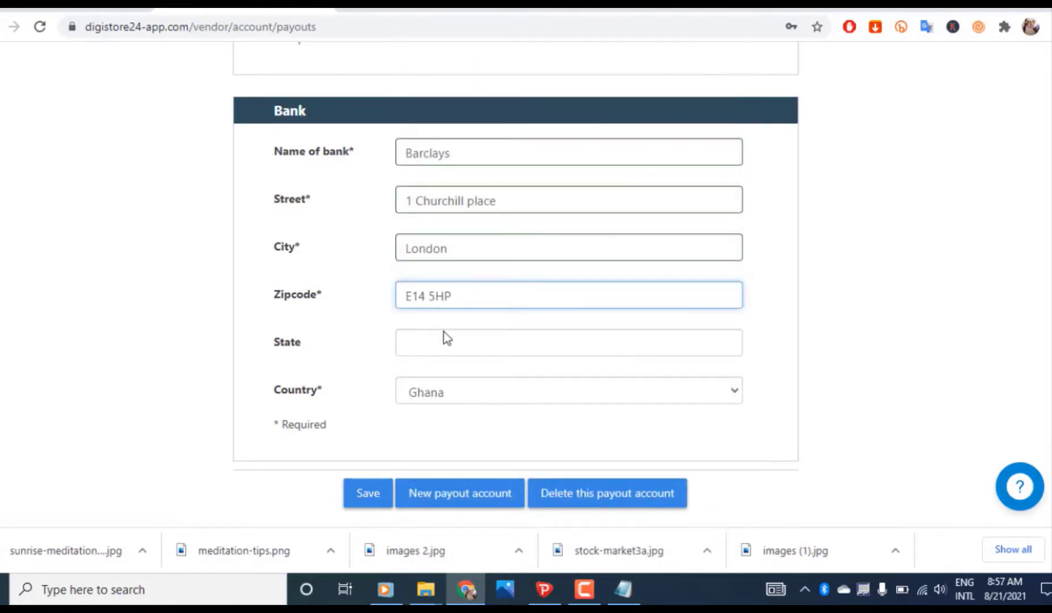
{"action": "left_click", "coordinate": [419, 338]}
{"action": "key", "text": "ctrl+v"}
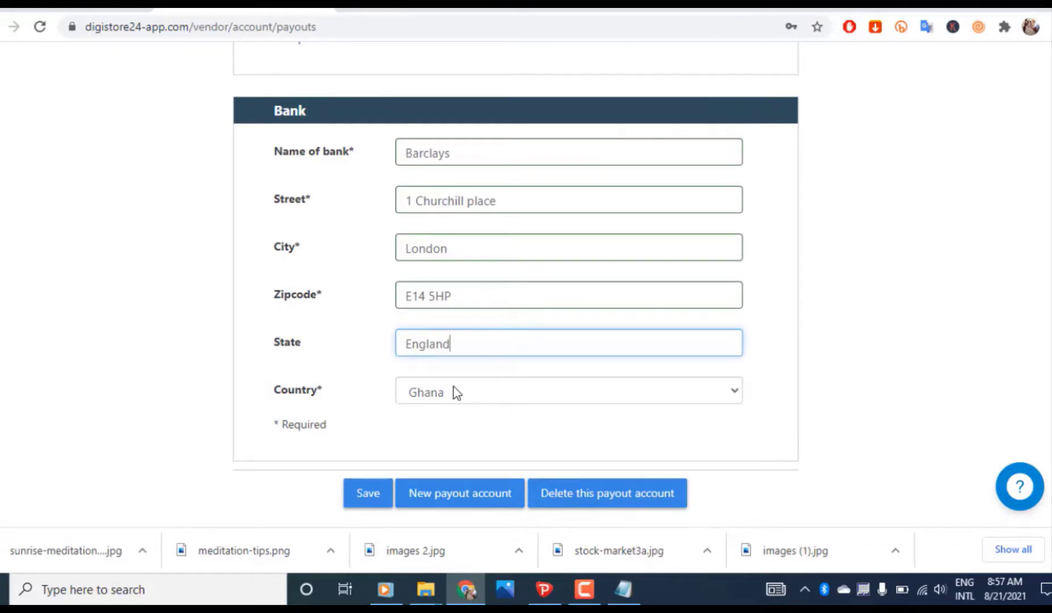
{"action": "left_click", "coordinate": [454, 391]}
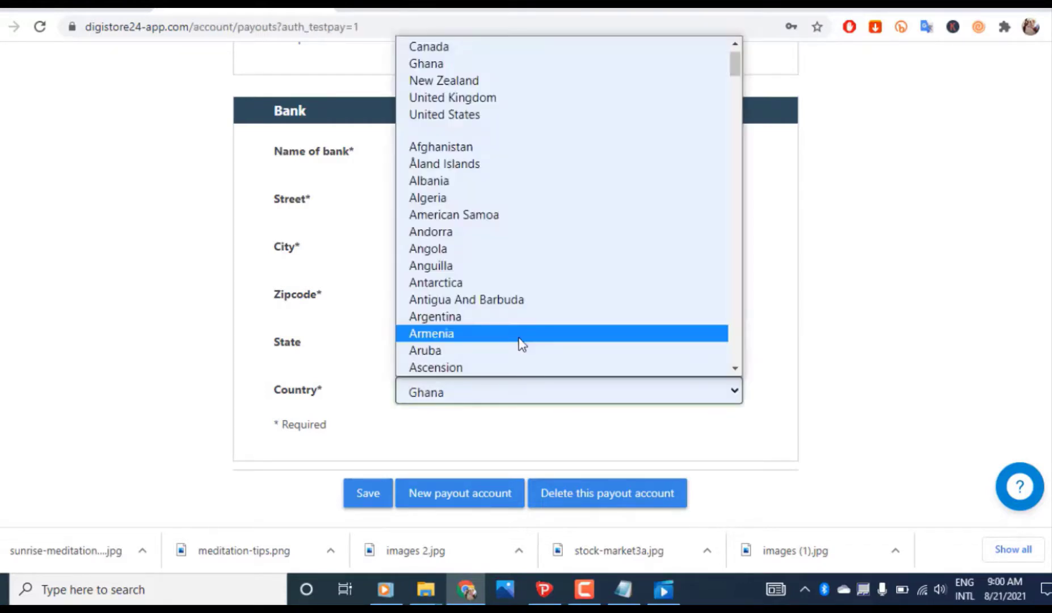
{"action": "left_click", "coordinate": [514, 101]}
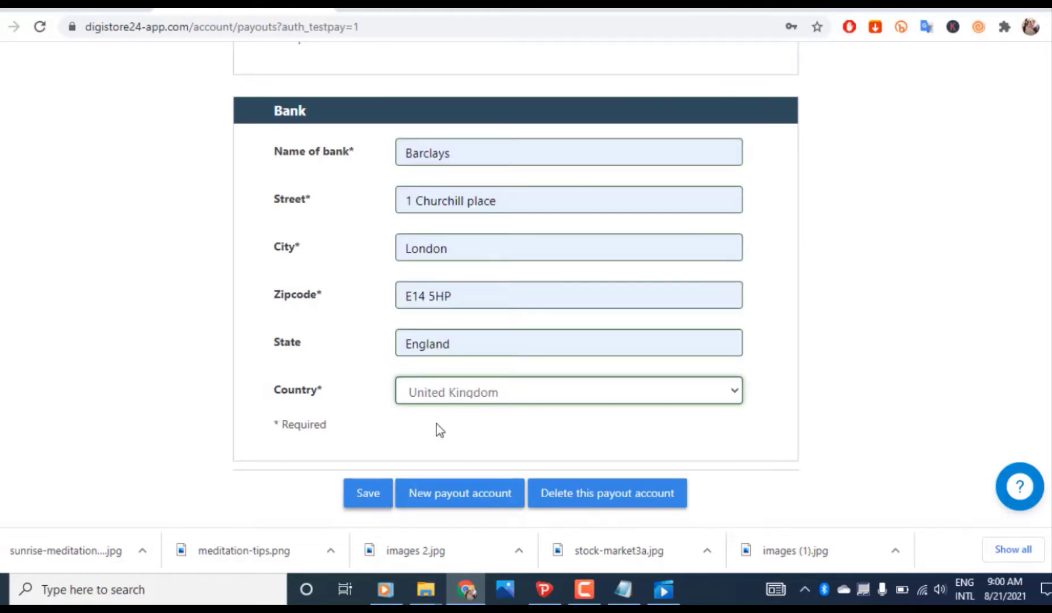
Save the payout account so 'Your changes have been saved' appears
{"action": "left_click", "coordinate": [374, 493]}
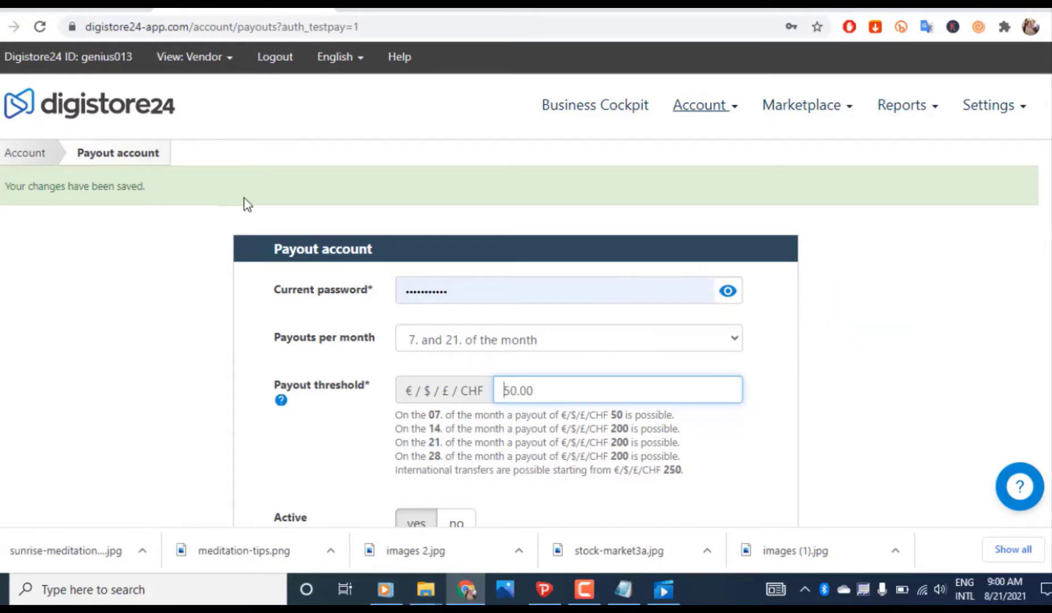
Go to the Business Cockpit vendor dashboard via the Account breadcrumb
{"action": "left_click", "coordinate": [25, 154]}
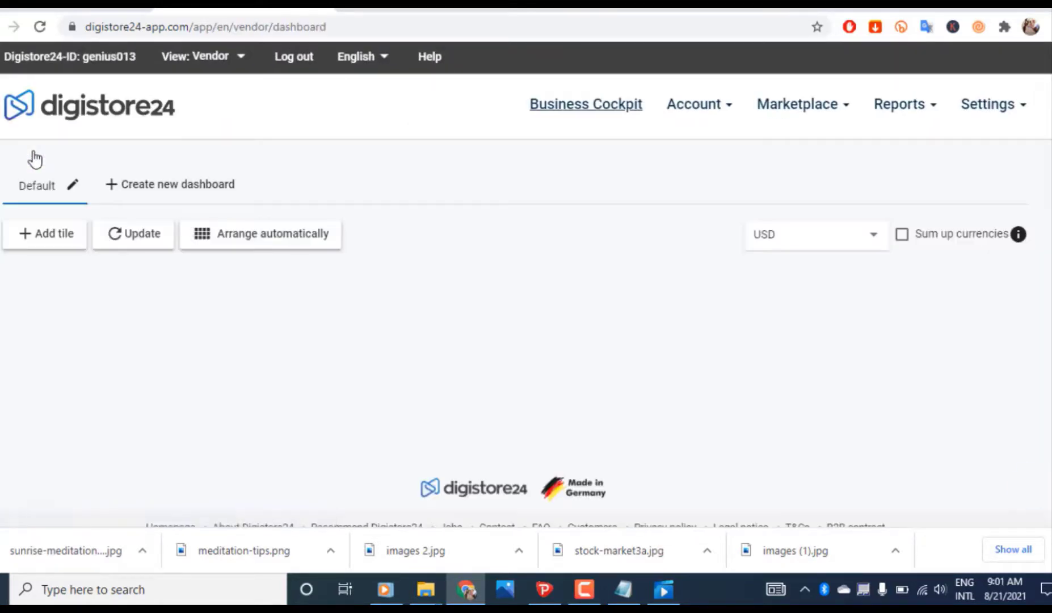